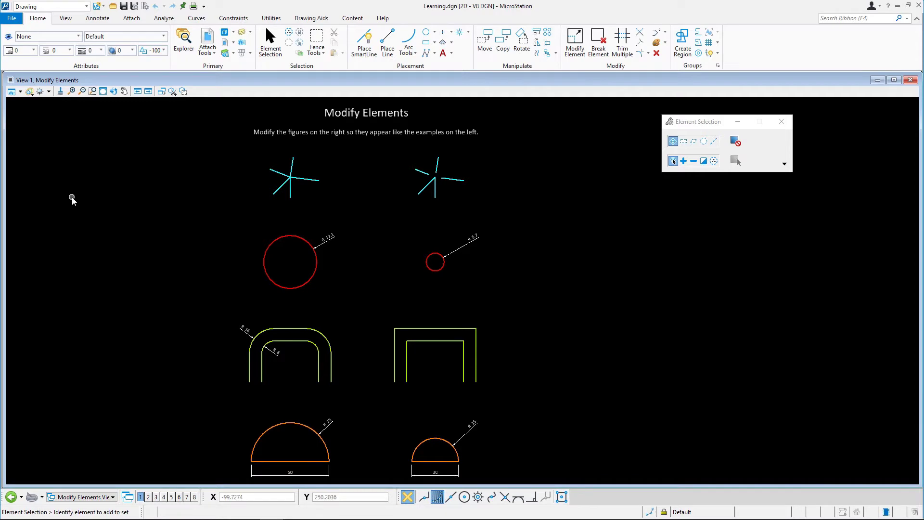
Step: Open the Insert and Delete Vertex model from the Models list
left_click(226, 34)
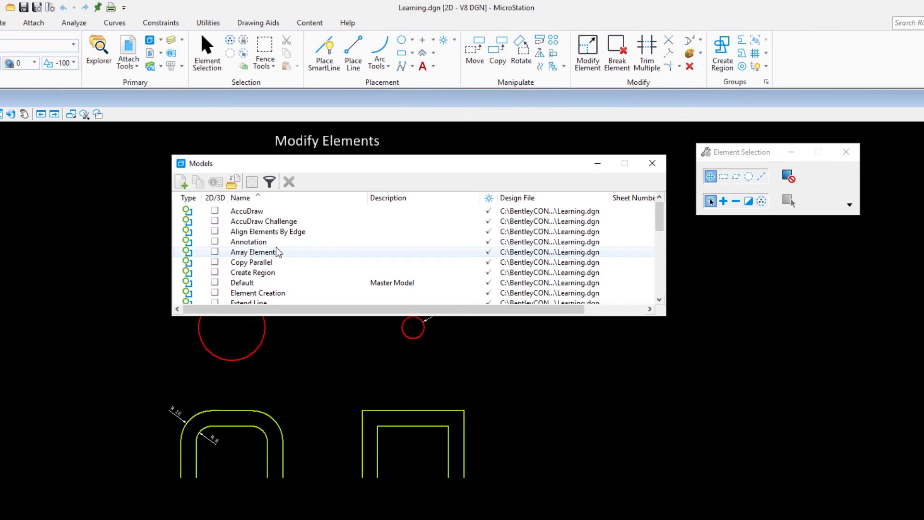
scroll(277, 251, "down", 2)
left_click(253, 296)
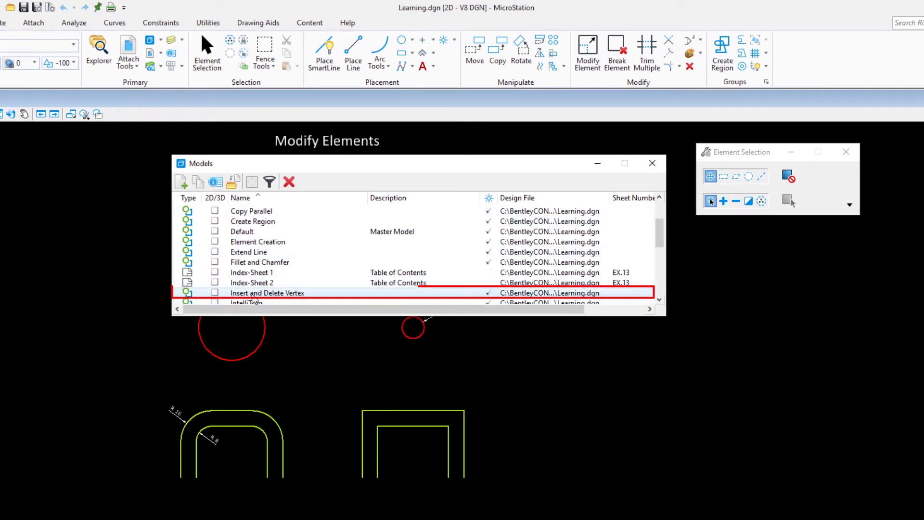
double_click(252, 295)
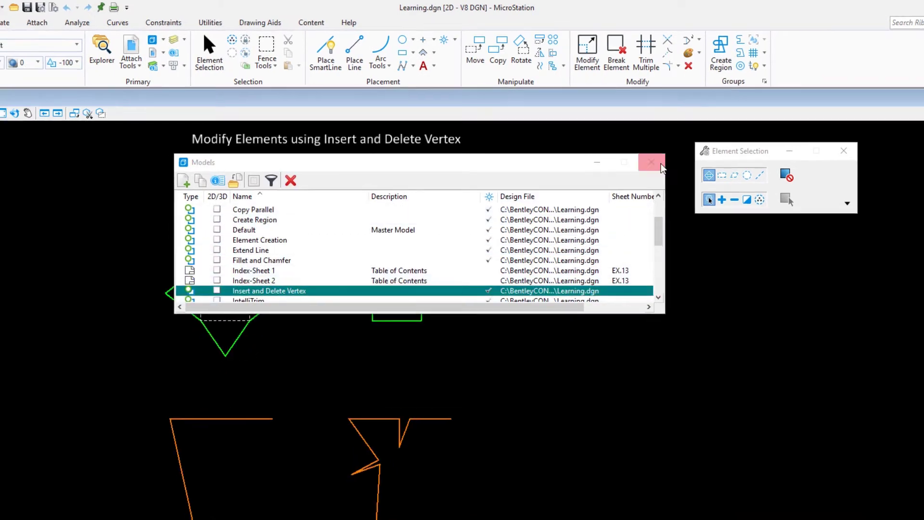
left_click(661, 167)
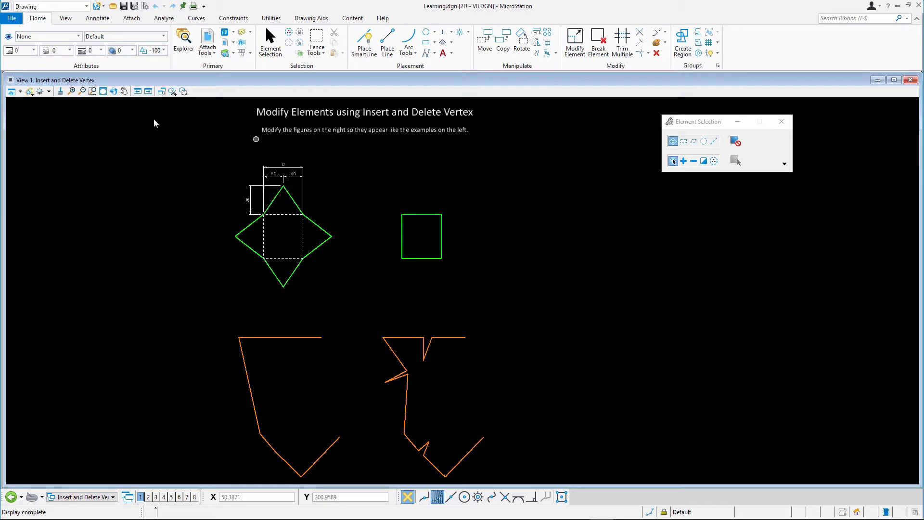
Step: Zoom with Window Area onto the green star example and the green square
left_click(93, 91)
left_click(93, 91)
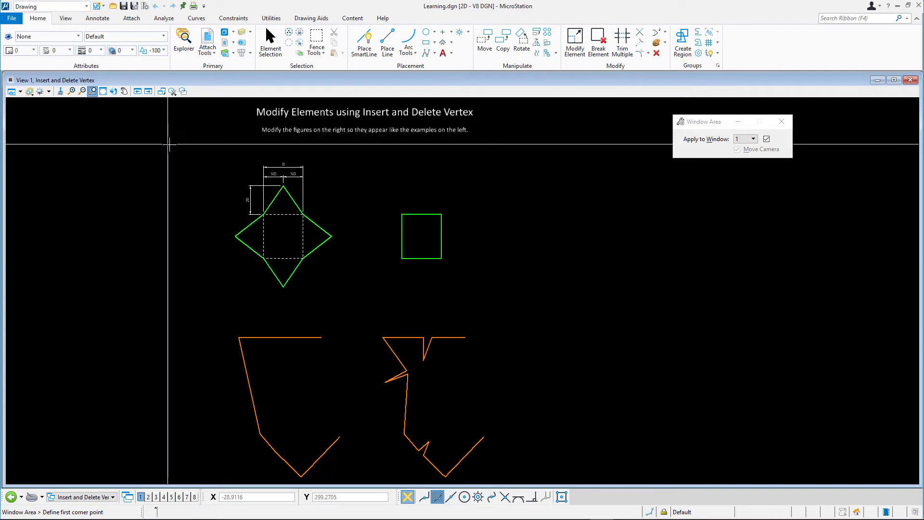
left_click(204, 150)
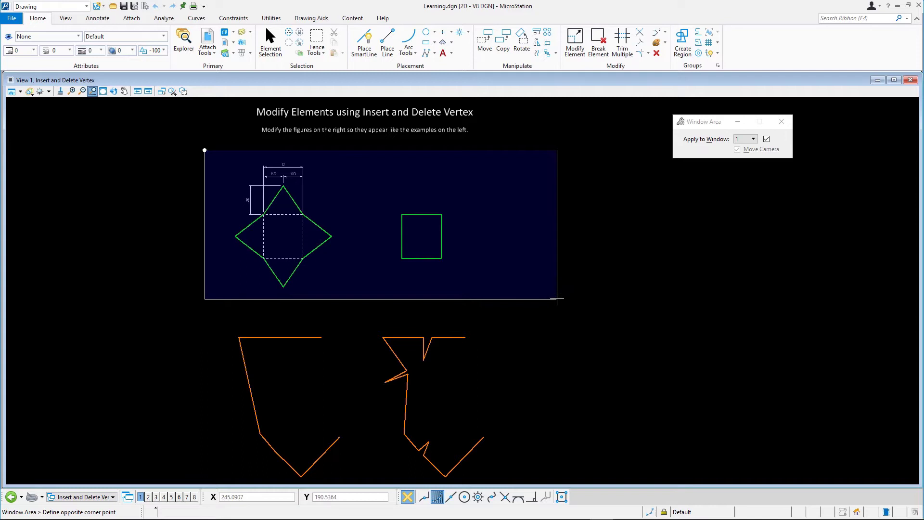
left_click(559, 299)
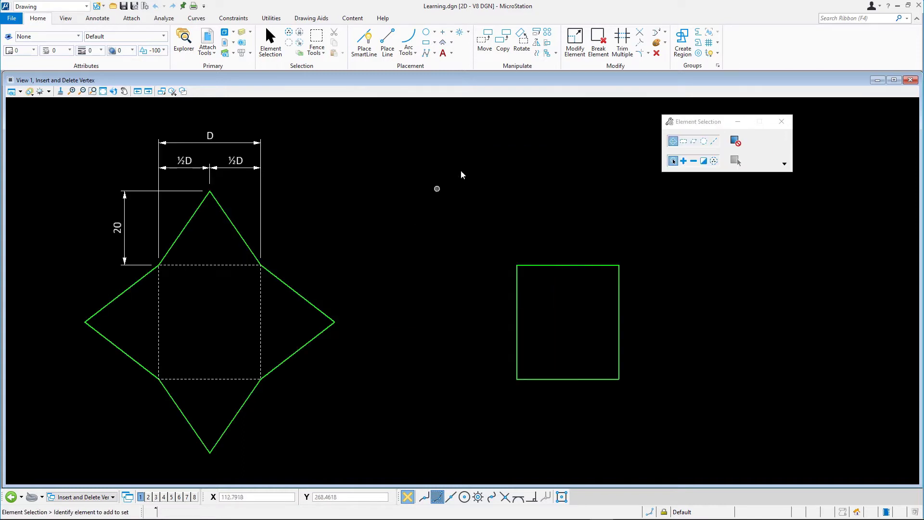
Step: Insert a vertex 20 units above the middle of the green square's top edge
left_click(665, 34)
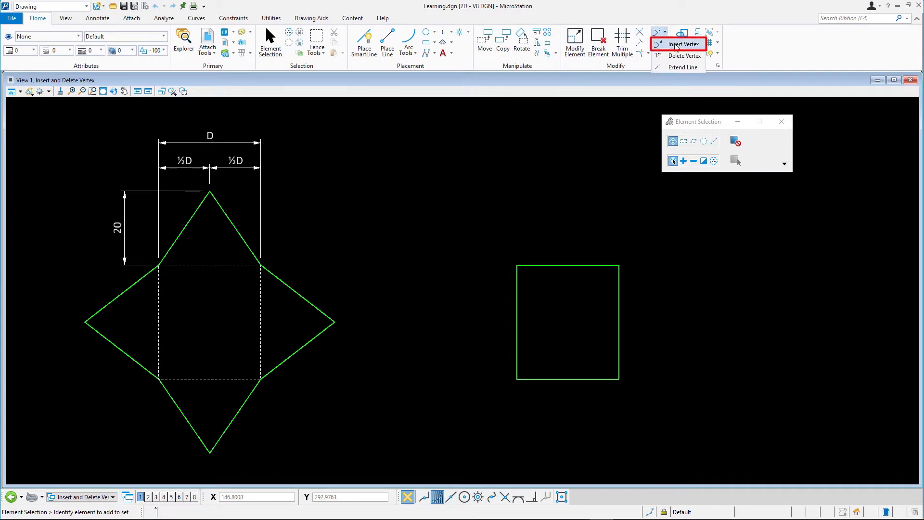
left_click(679, 45)
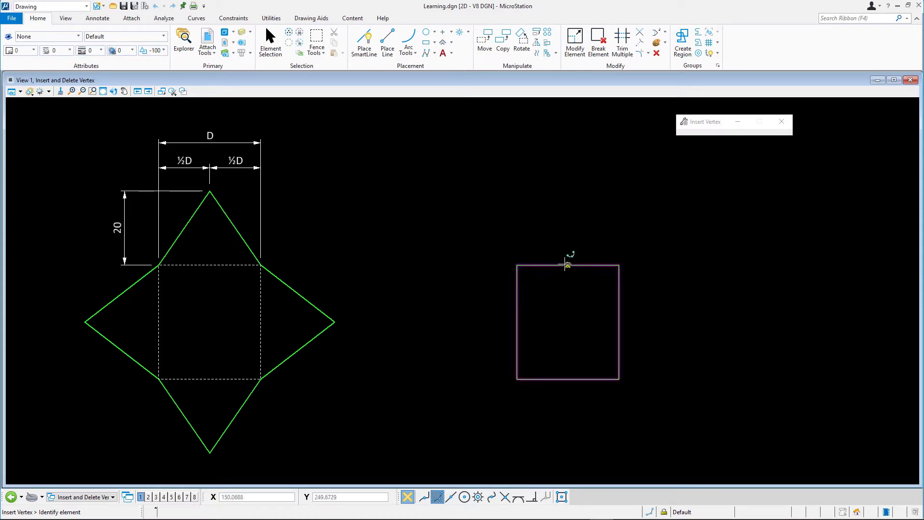
left_click(567, 266)
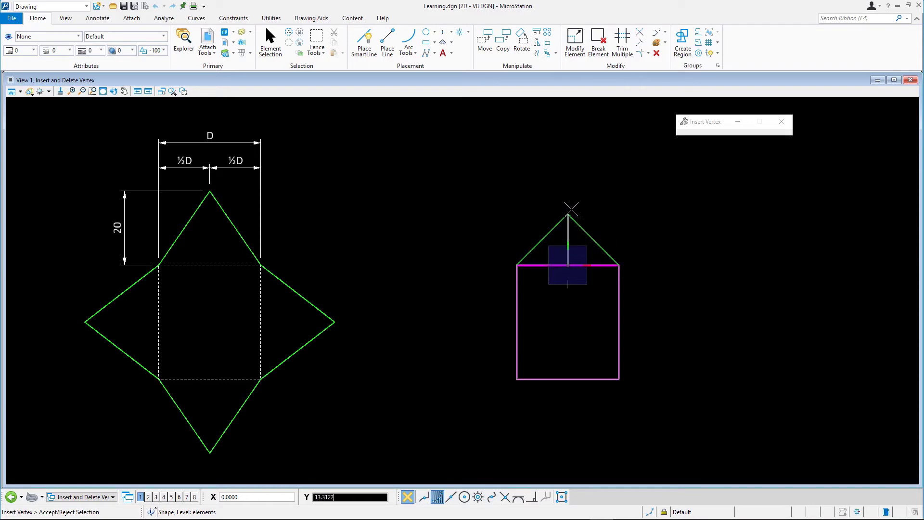
key("Return")
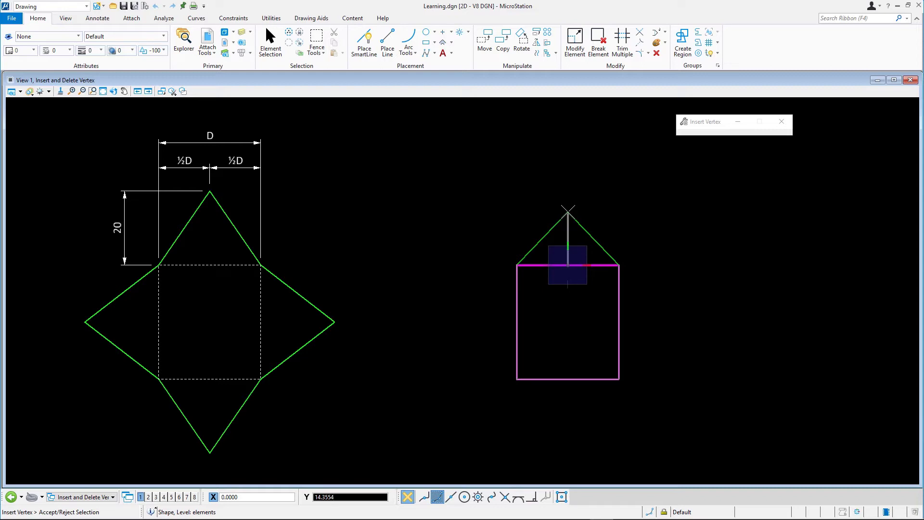
type("2")
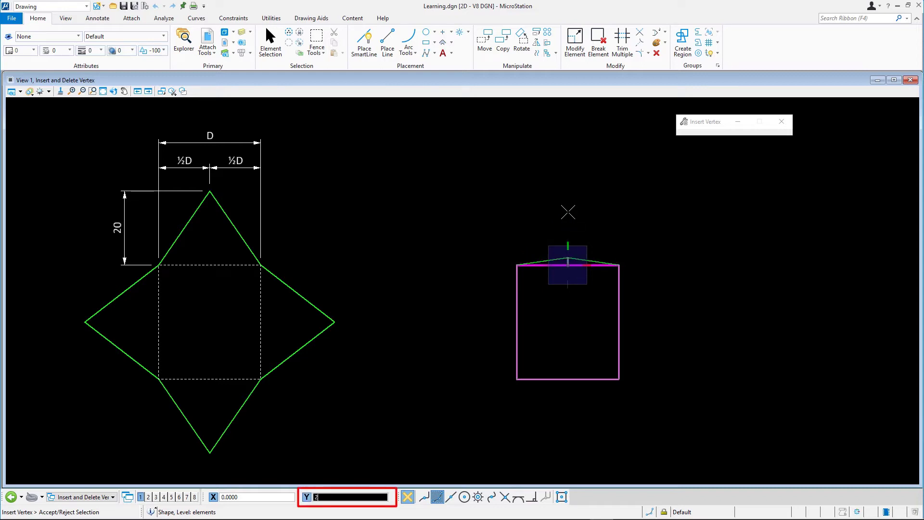
type("0")
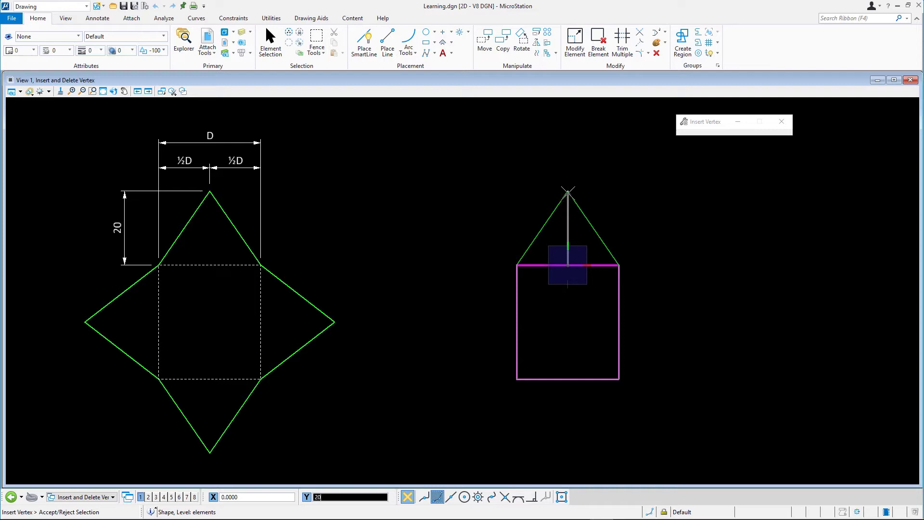
left_click(568, 193)
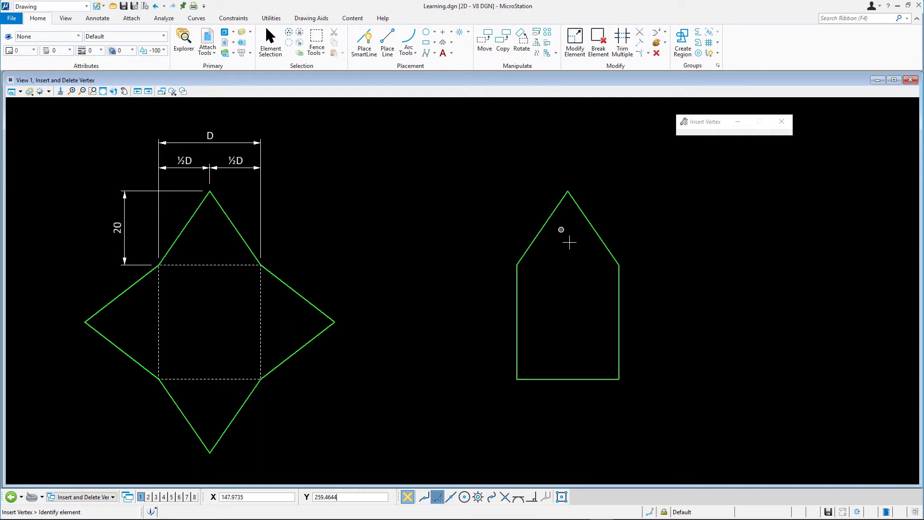
Step: Insert star points on the house shape's right, bottom and left edges
left_click(620, 318)
type("20")
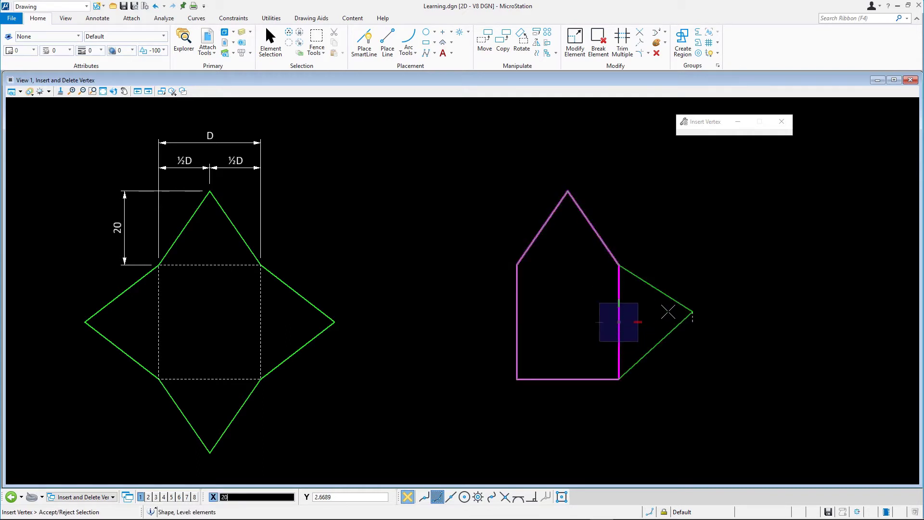
left_click(691, 313)
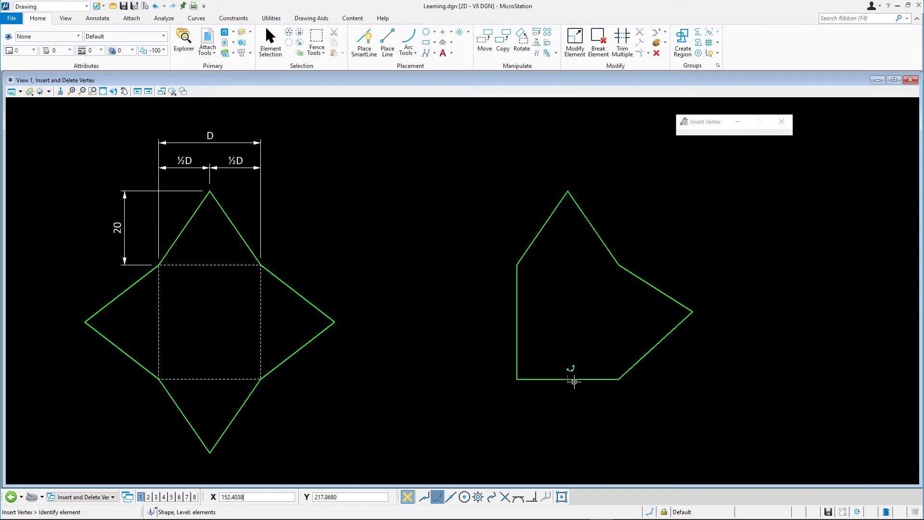
left_click(568, 379)
type("0")
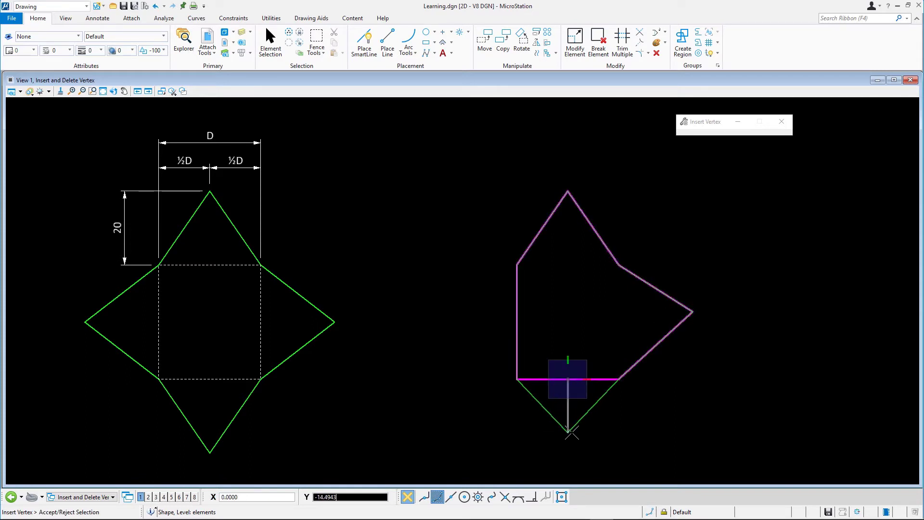
type("20")
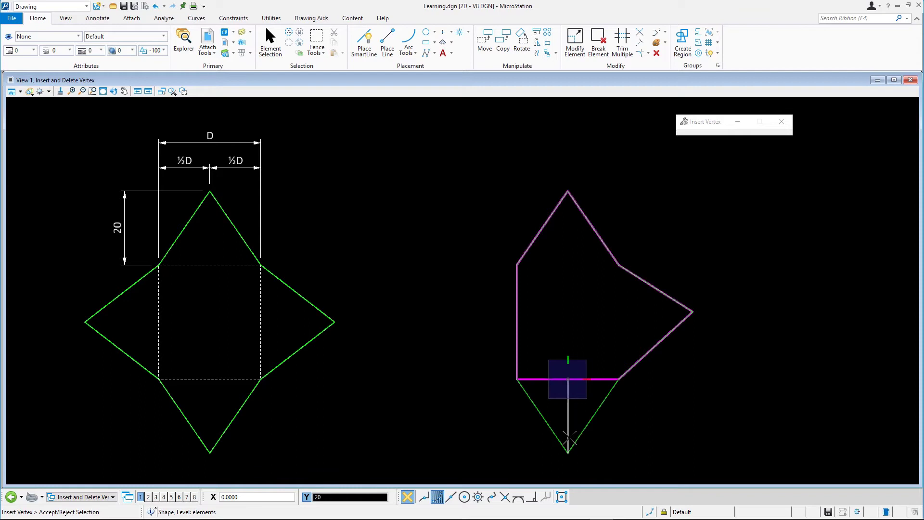
left_click(570, 437)
left_click(519, 318)
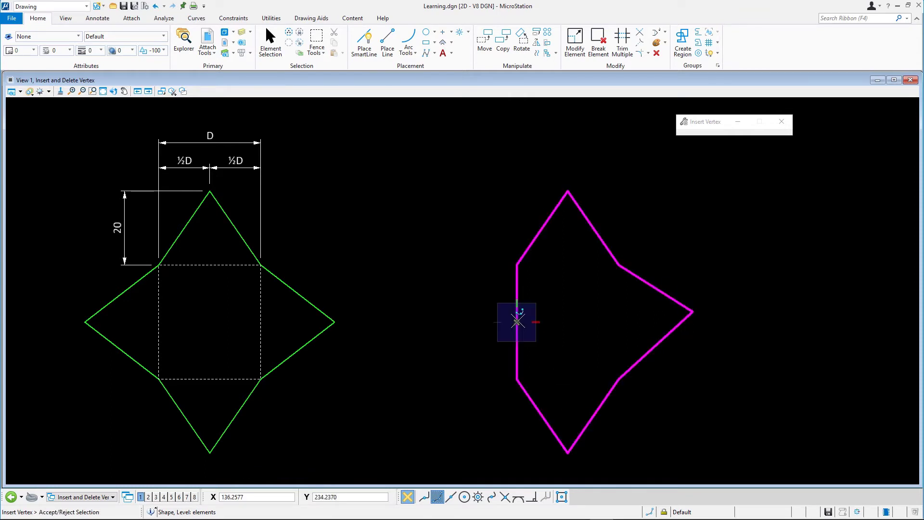
type("2")
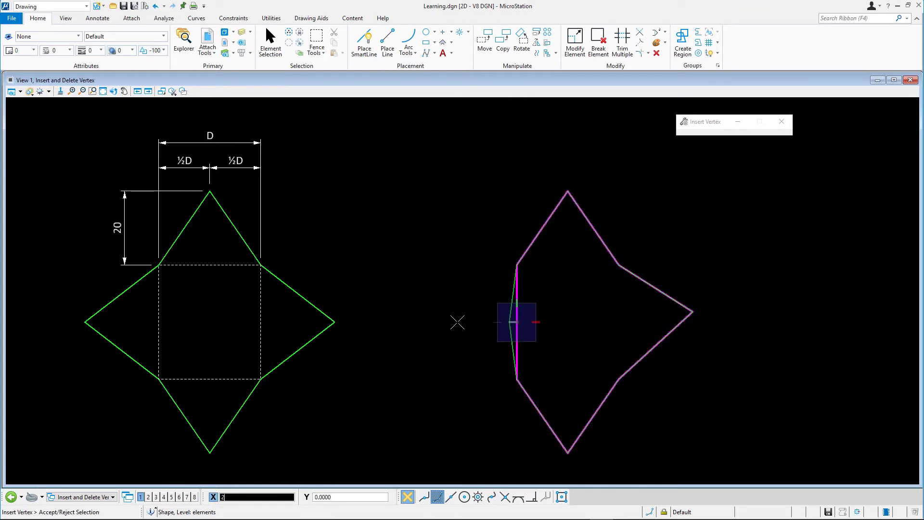
type("0")
left_click(457, 321)
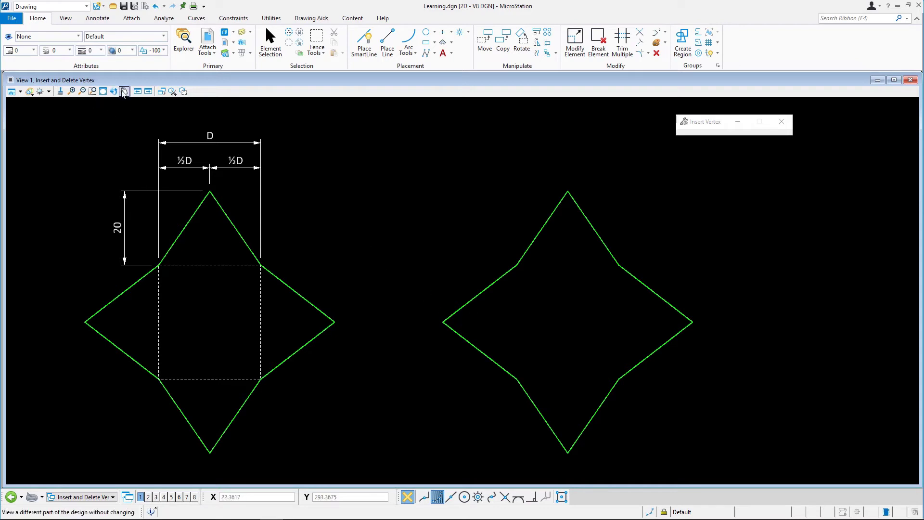
Step: Pan the view from the green star down to the two orange line strings
left_click(397, 435)
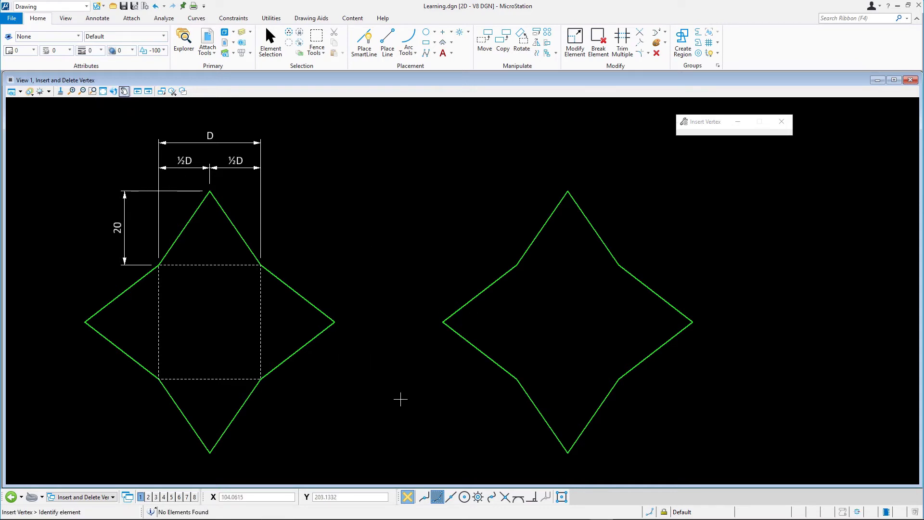
left_click(125, 91)
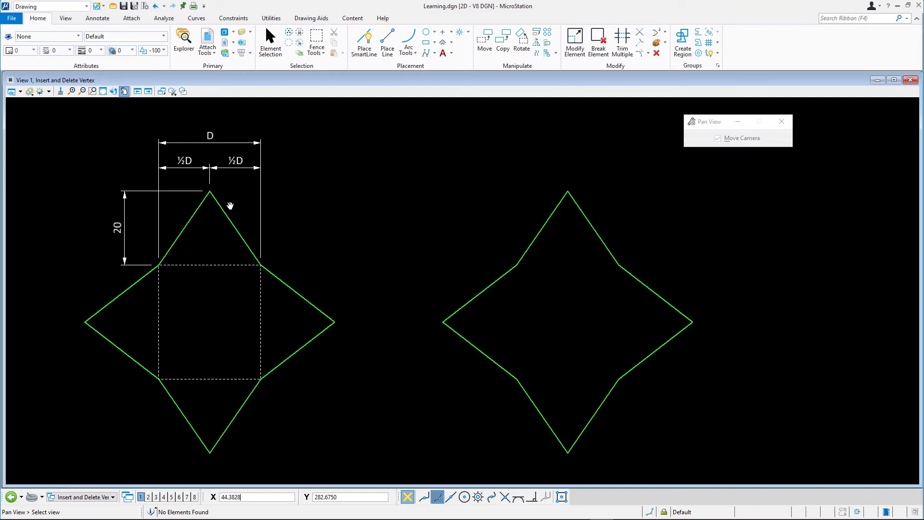
left_click_drag(380, 418, 330, 212)
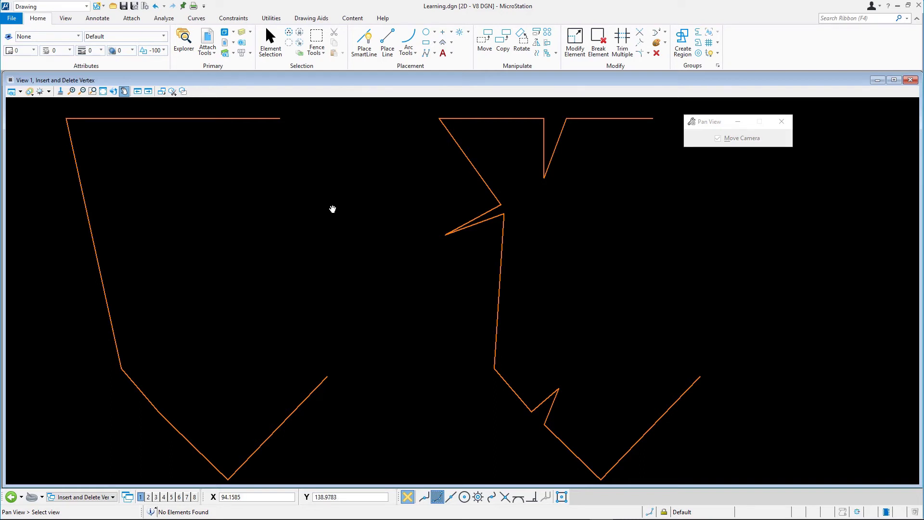
right_click(333, 210)
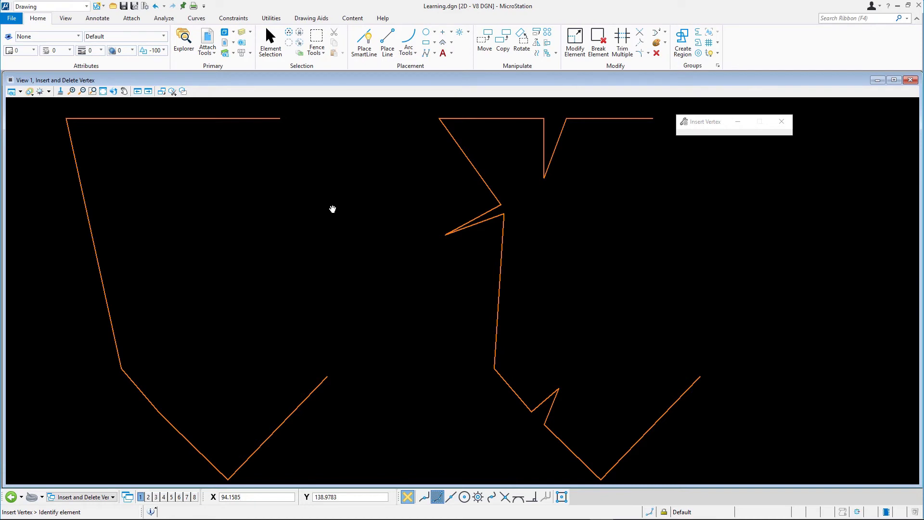
Step: Use Delete Vertex to remove the right line string's top spike, left spike and bottom notch
left_click(664, 33)
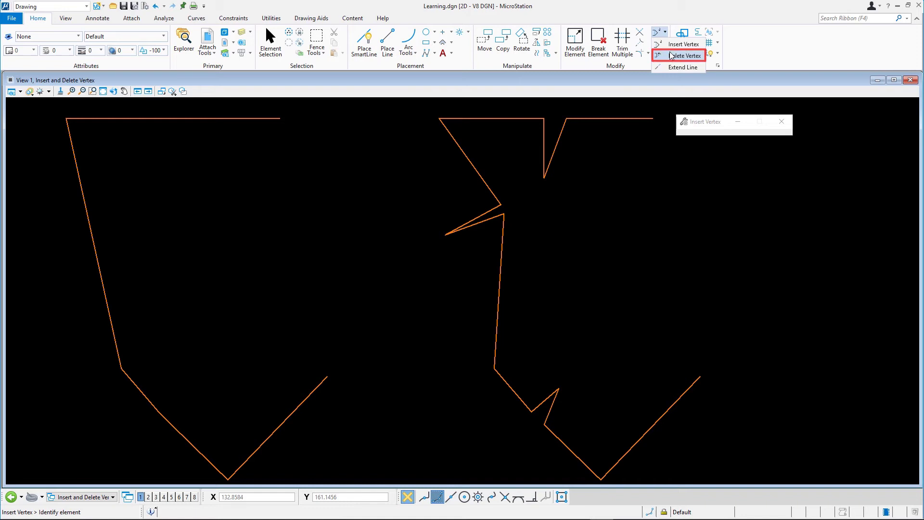
left_click(672, 56)
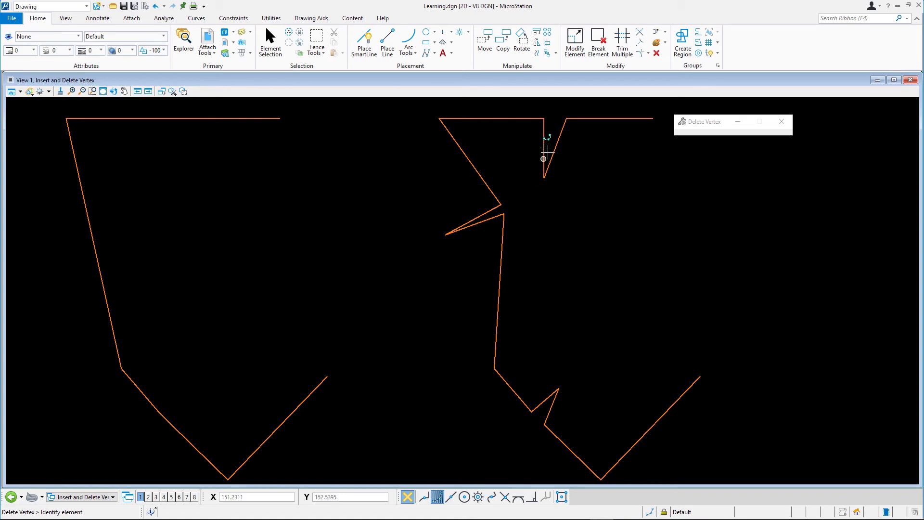
left_click(566, 117)
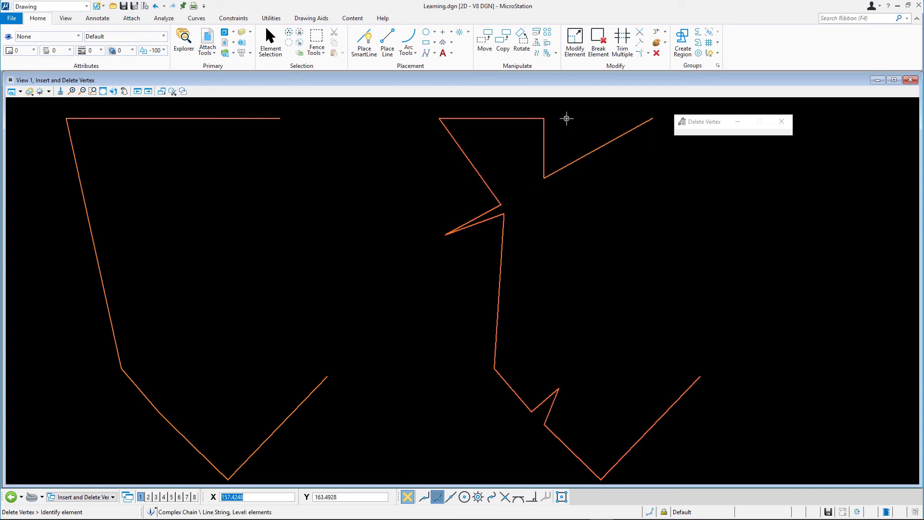
left_click(543, 118)
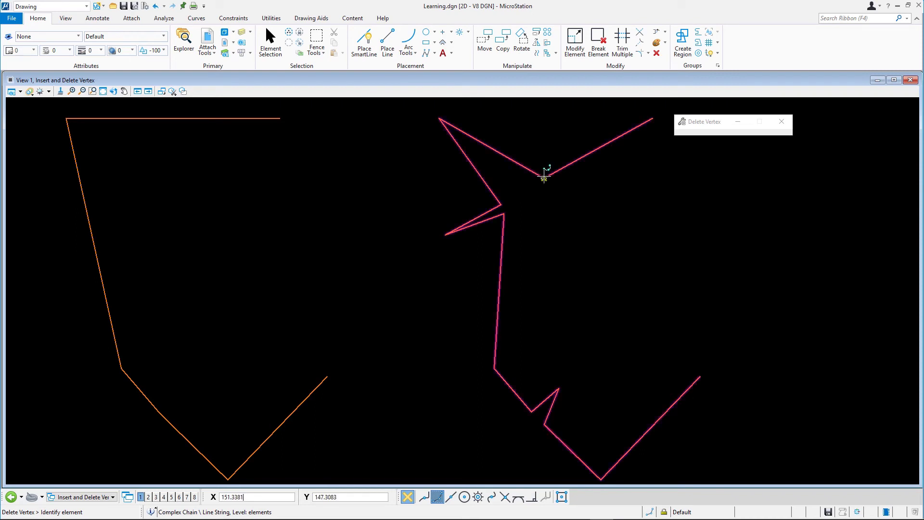
left_click(543, 177)
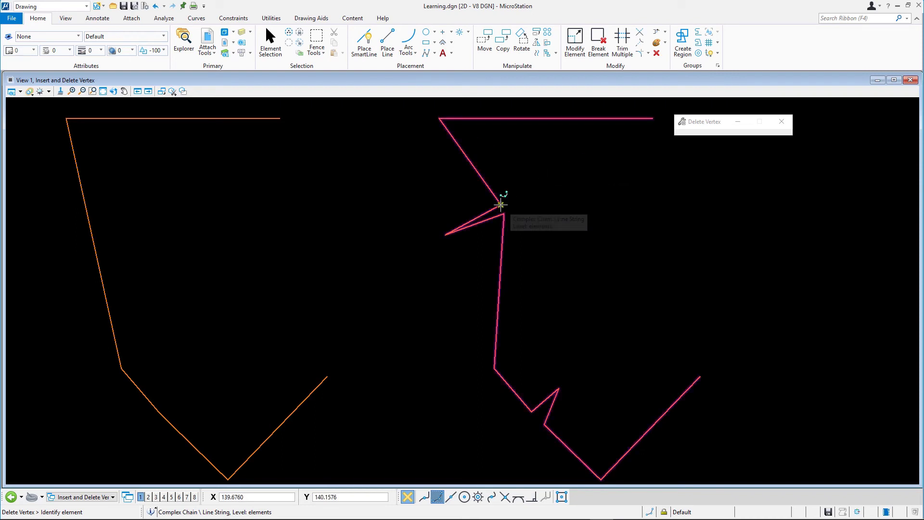
left_click(501, 205)
left_click(506, 214)
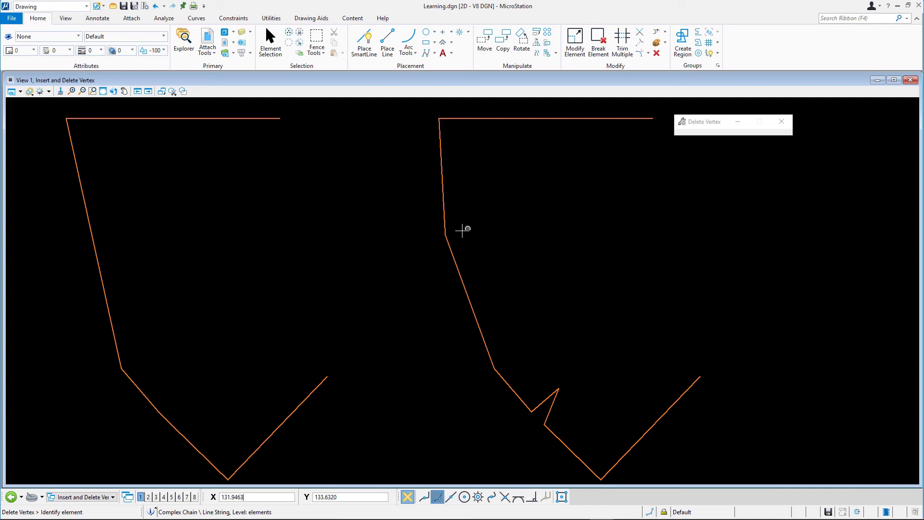
left_click(448, 234)
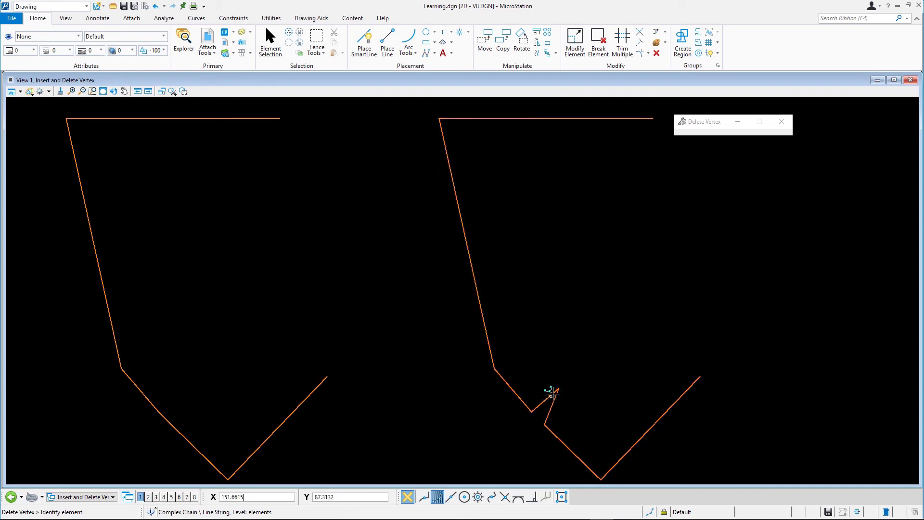
left_click(533, 411)
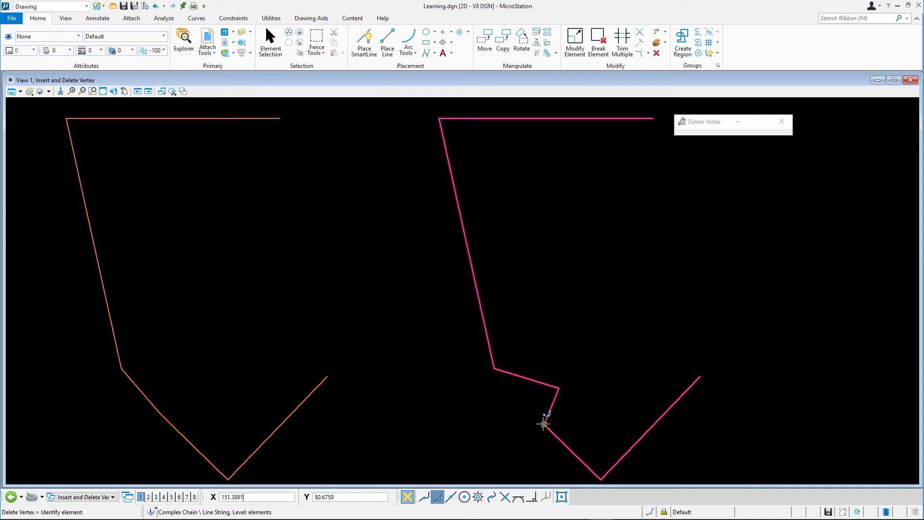
left_click(545, 423)
left_click(560, 387)
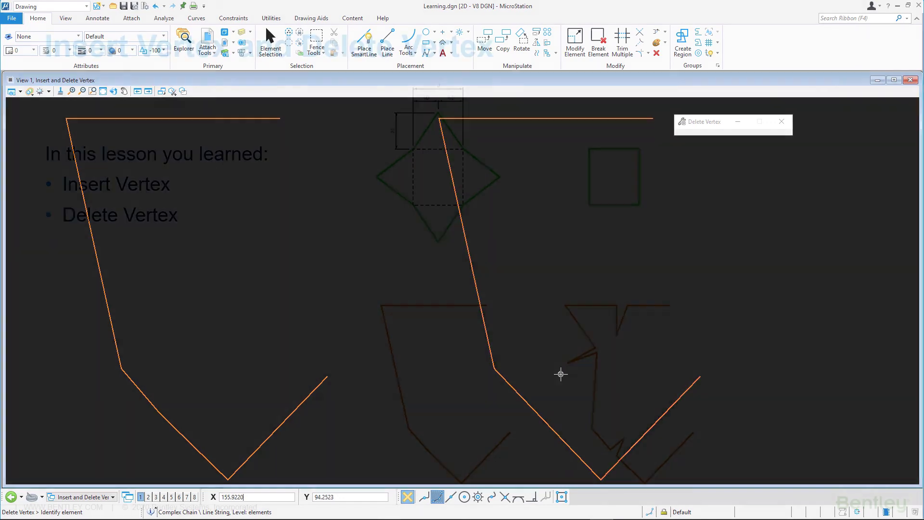